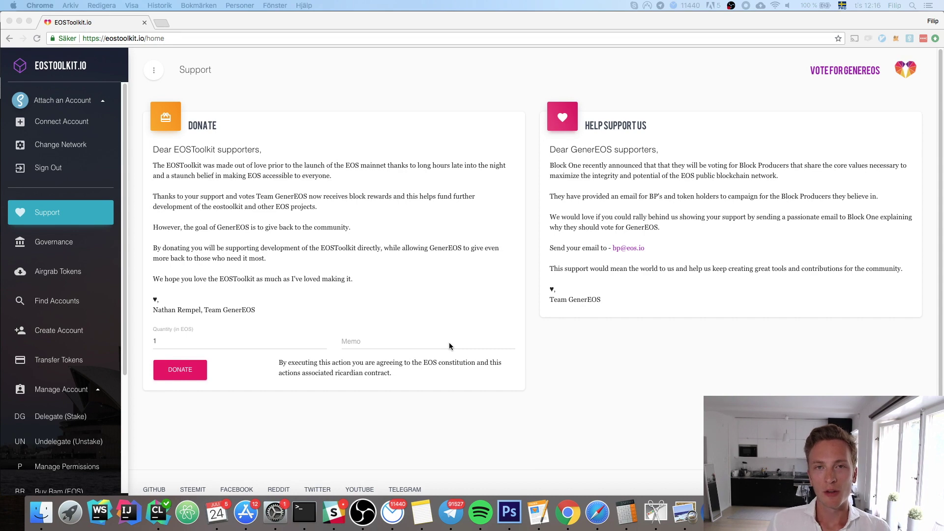
click(305, 513)
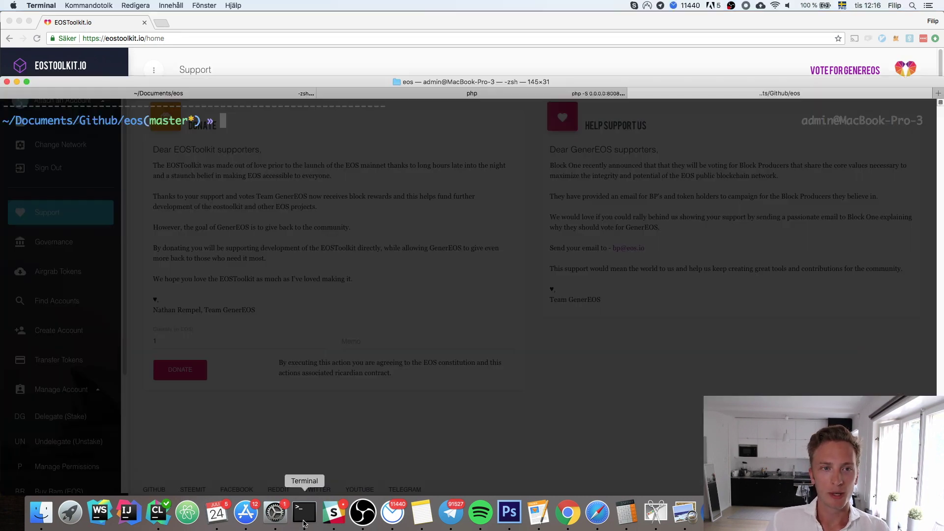
drag(331, 82, 332, 11)
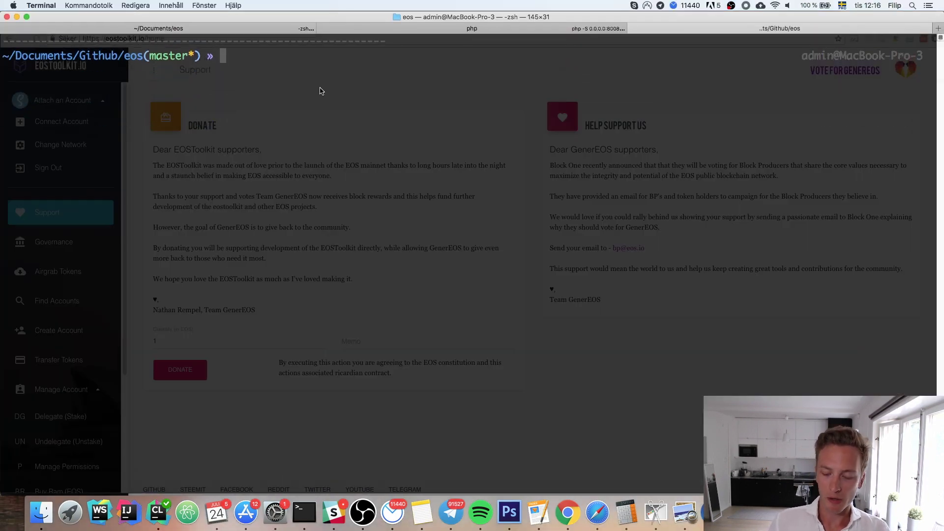
key(Up)
key(Up)
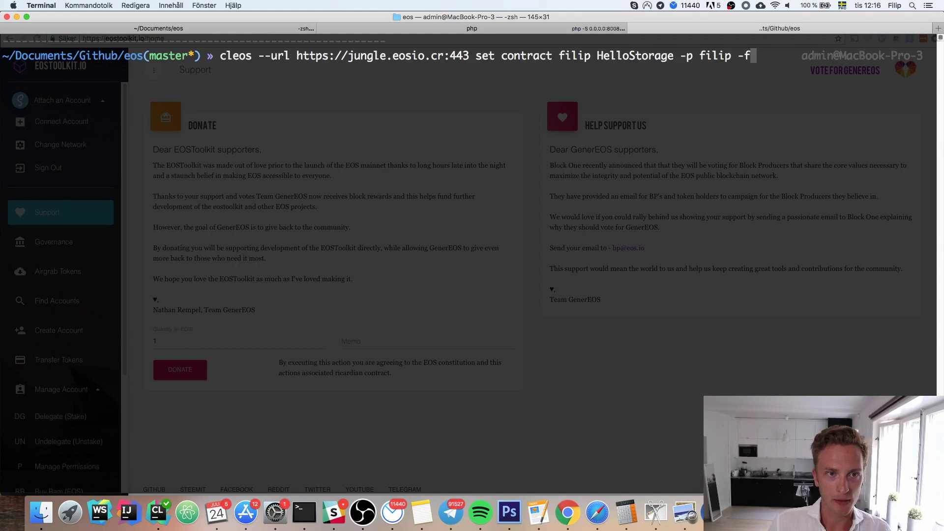
key(Return)
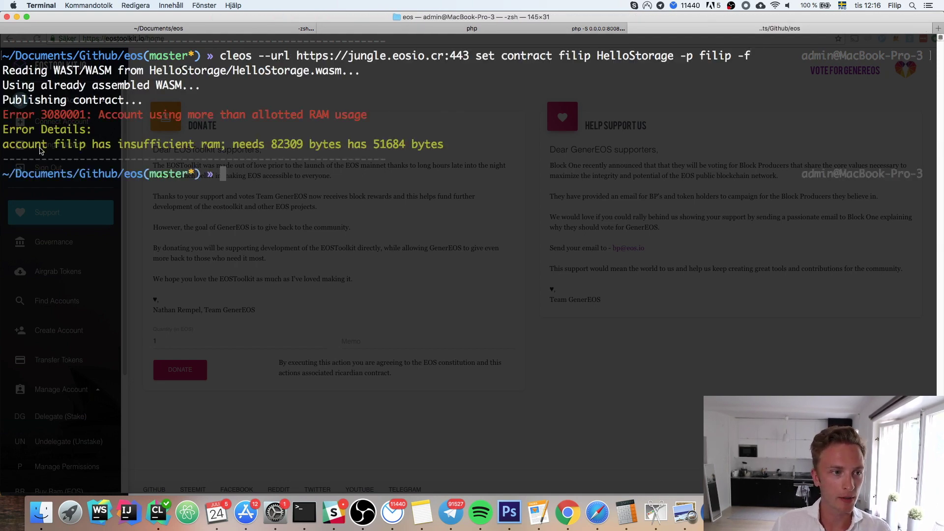
drag(22, 146, 449, 146)
click(250, 148)
click(448, 147)
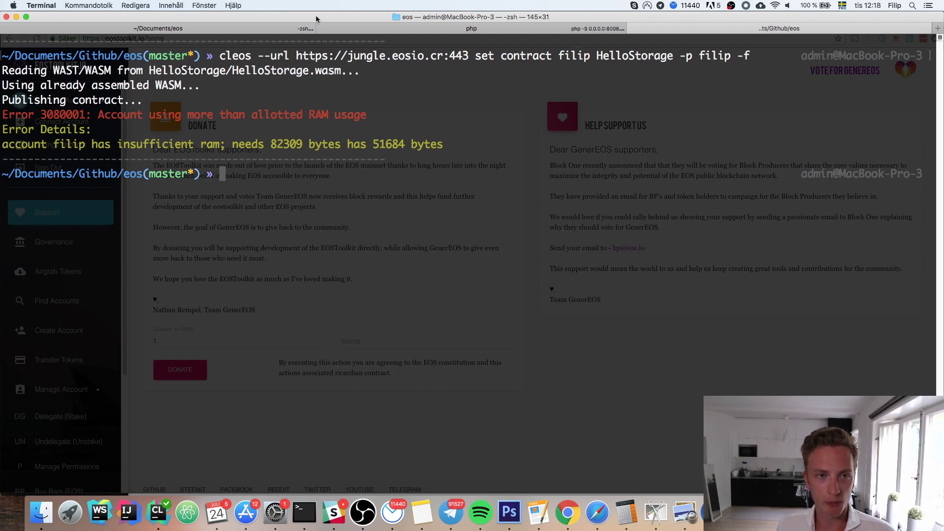
Switch to EOSToolkit in Chrome and select the Jungle Testnet network hosted by EOS Costa Rica
drag(316, 19, 317, 84)
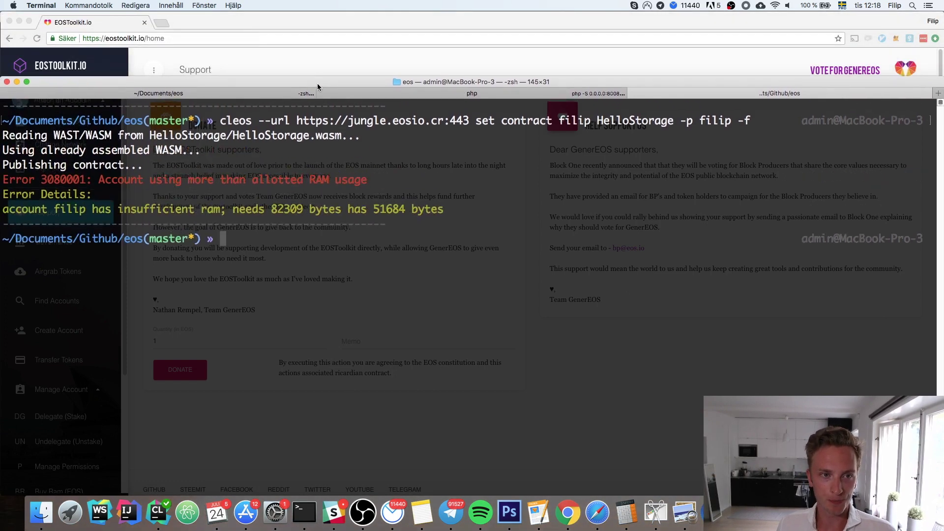
click(672, 21)
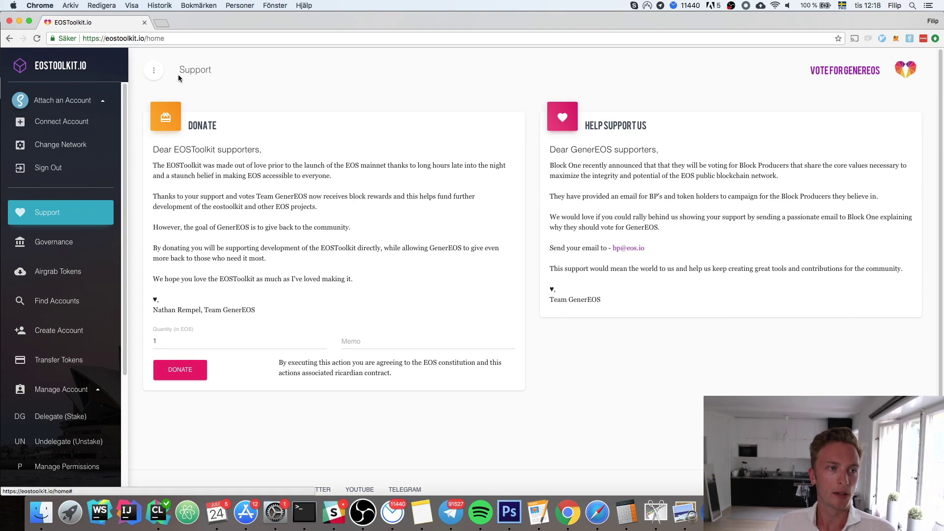
click(76, 144)
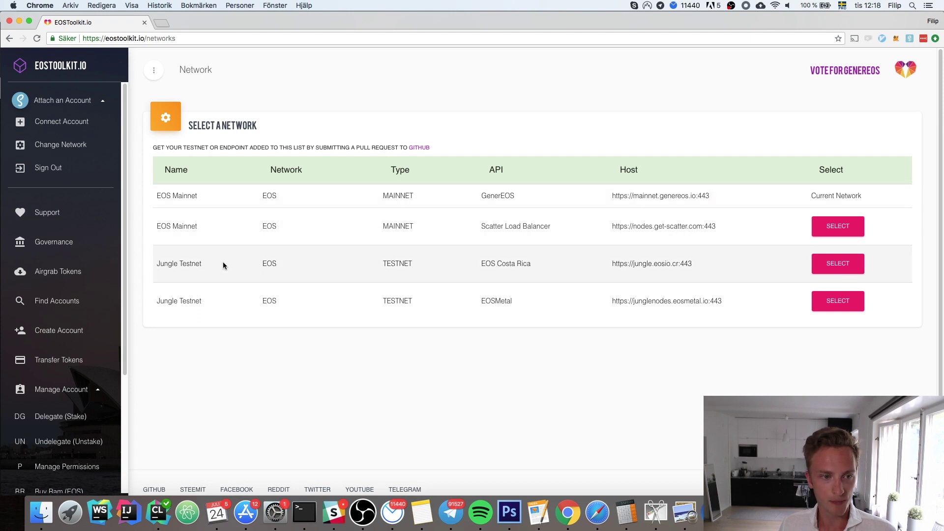
click(839, 265)
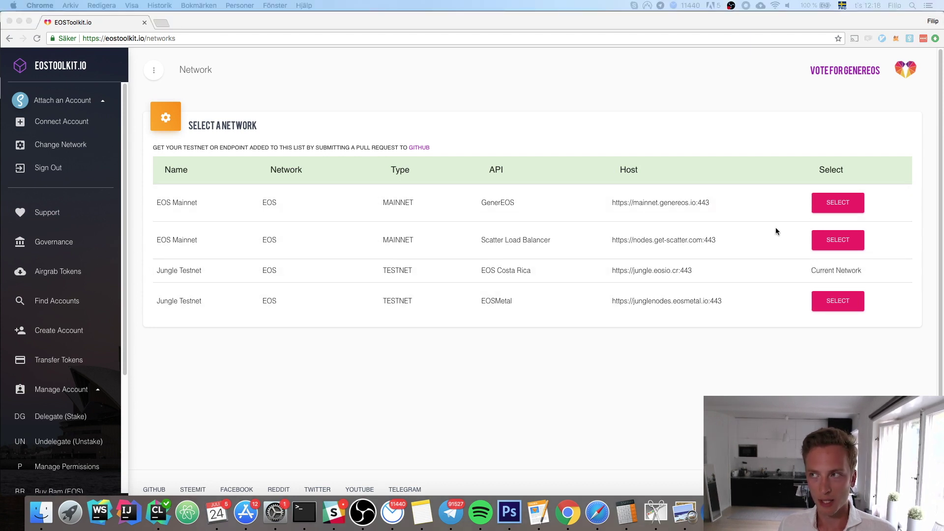
Select the listed identity in the Scatter identity request and accept sharing its EOS account with eostoolkit.io
drag(425, 15, 368, 64)
click(556, 179)
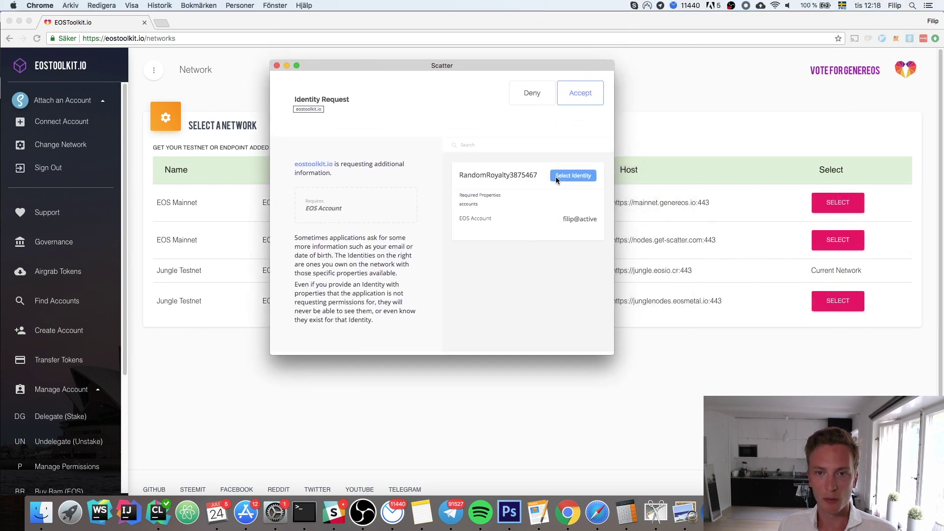
click(569, 102)
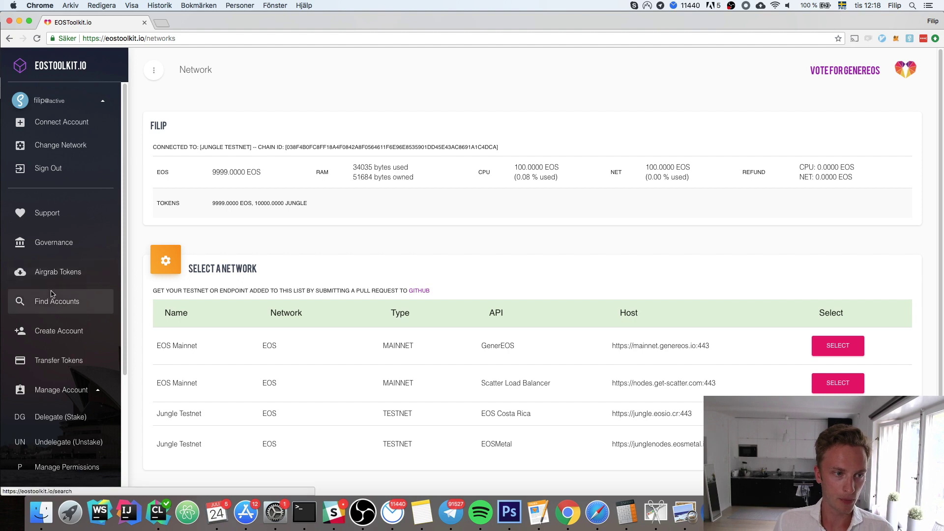
Open the Buy Ram (EOS) page for the connected account
scroll(55, 284, down, 5)
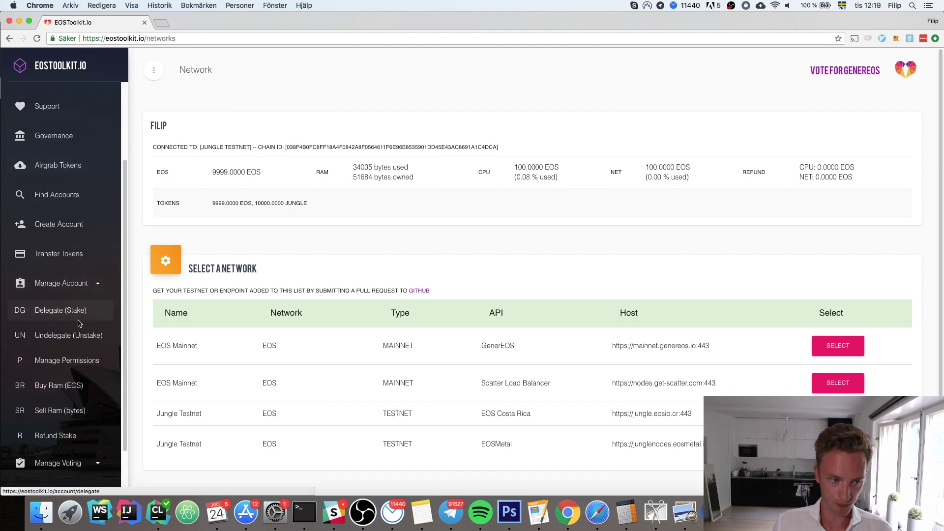
click(83, 284)
click(74, 377)
scroll(64, 319, down, 6)
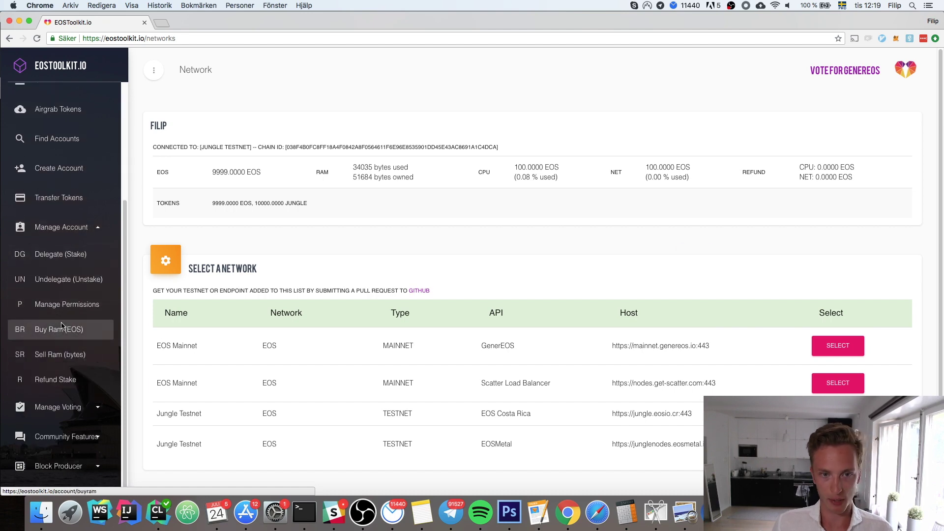
click(61, 329)
Enter the connected account's own name as the receiver of the RAM purchase
scroll(323, 218, down, 5)
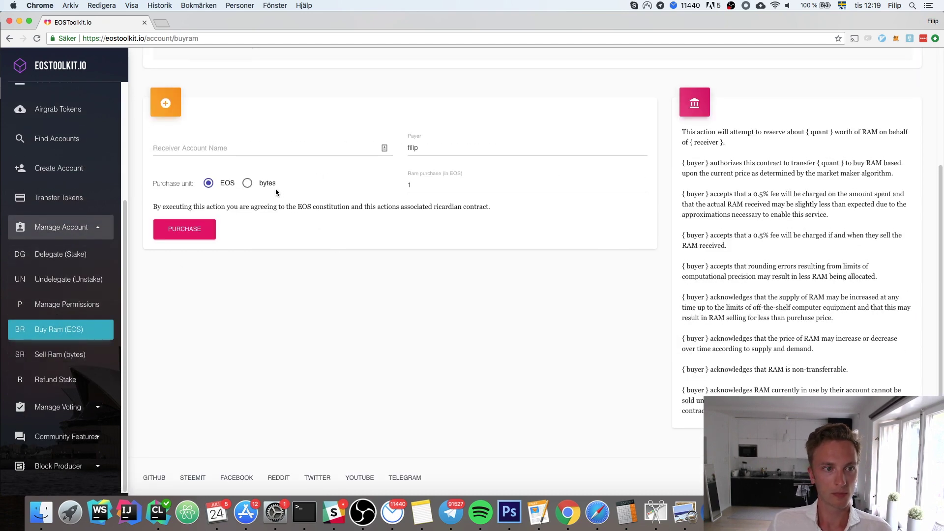
scroll(273, 191, up, 3)
click(237, 212)
scroll(248, 194, up, 2)
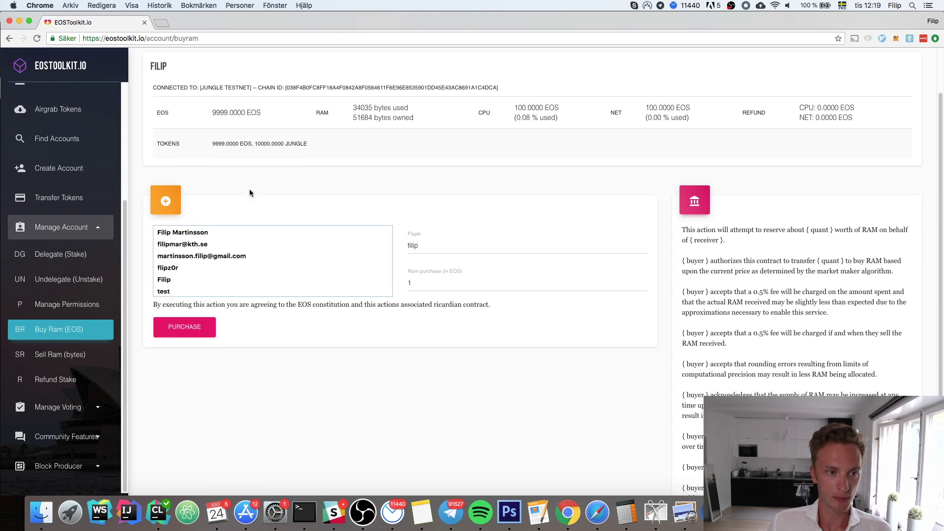
text(filip)
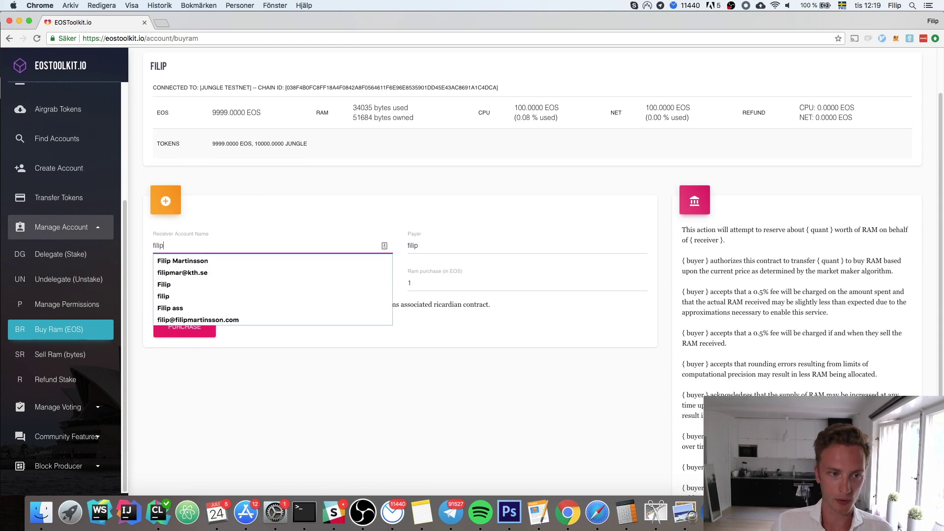
click(252, 192)
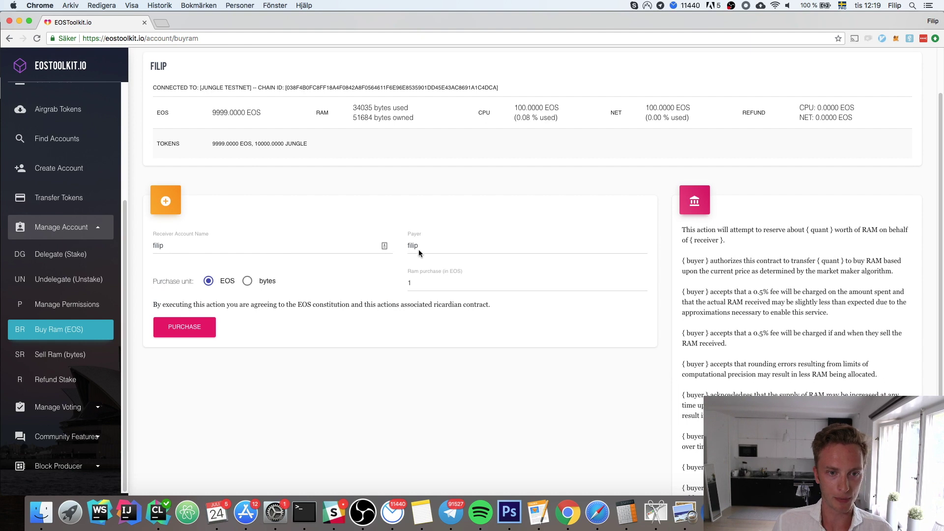
Compare the EOS and bytes purchase units and set the RAM purchase unit to bytes
scroll(344, 212, up, 1)
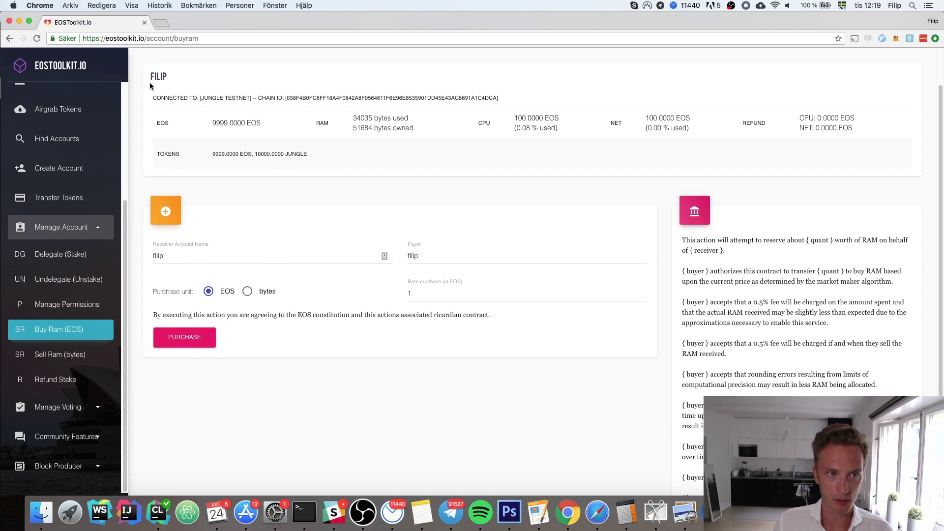
click(247, 292)
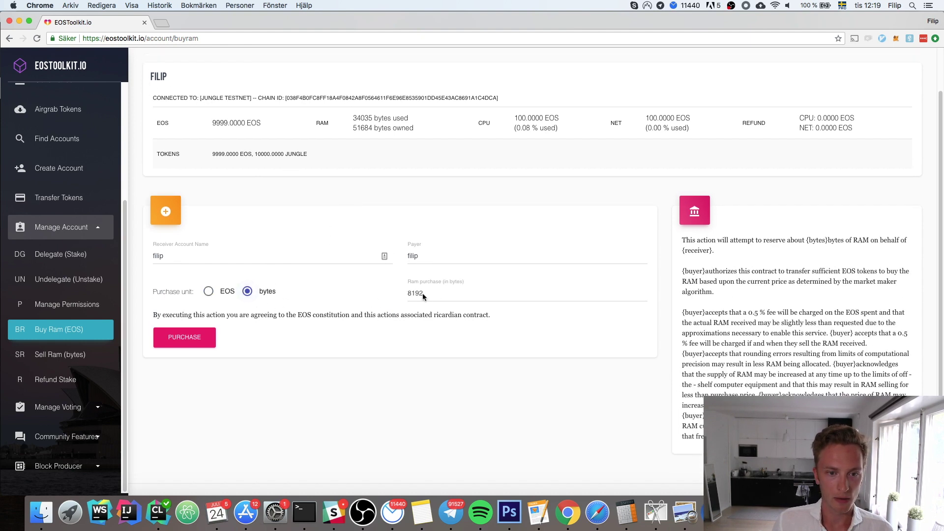
click(208, 292)
click(246, 291)
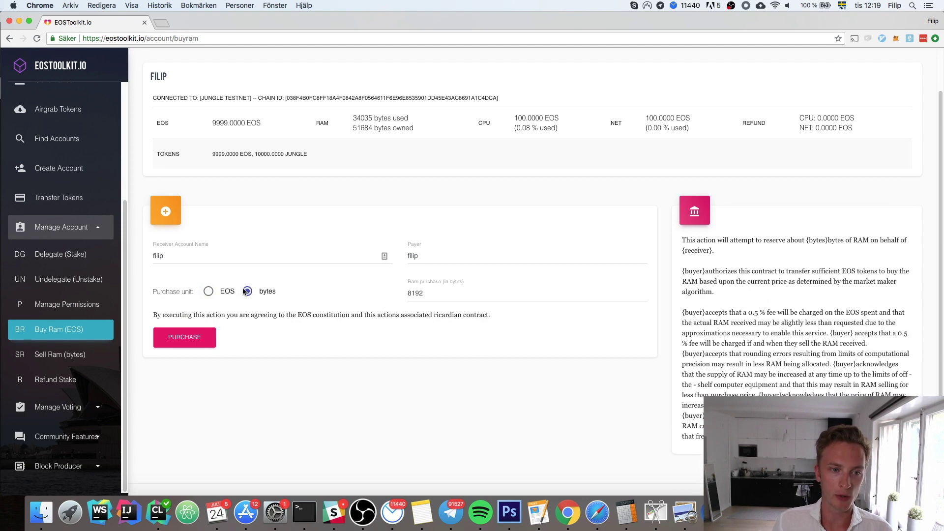
click(213, 292)
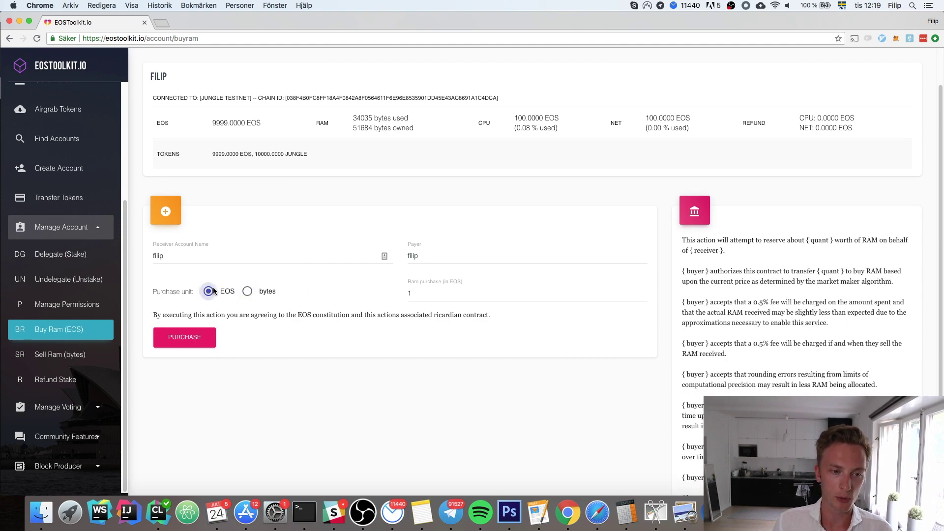
click(247, 291)
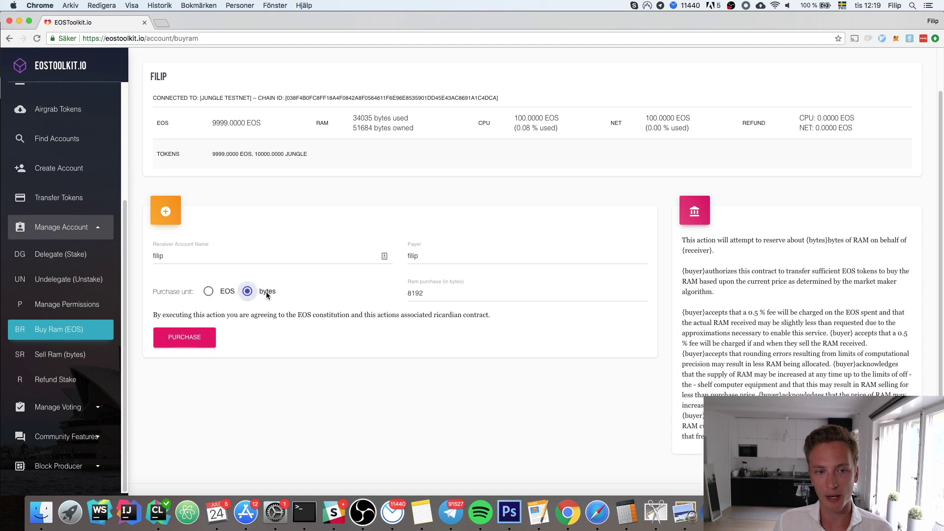
Check the RAM requirement in Terminal and purchase 50000 bytes of RAM in EOSToolkit, accepting the Scatter signature request
click(305, 512)
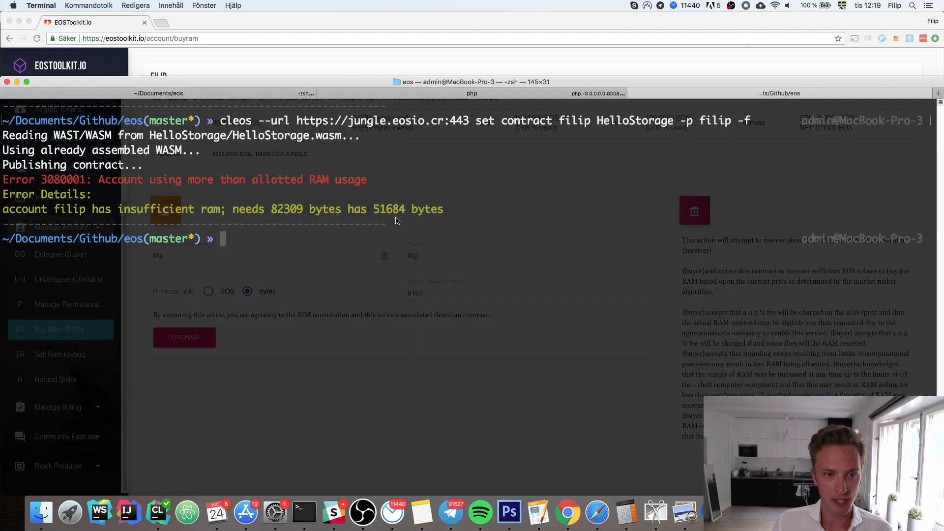
click(397, 62)
double_click(415, 294)
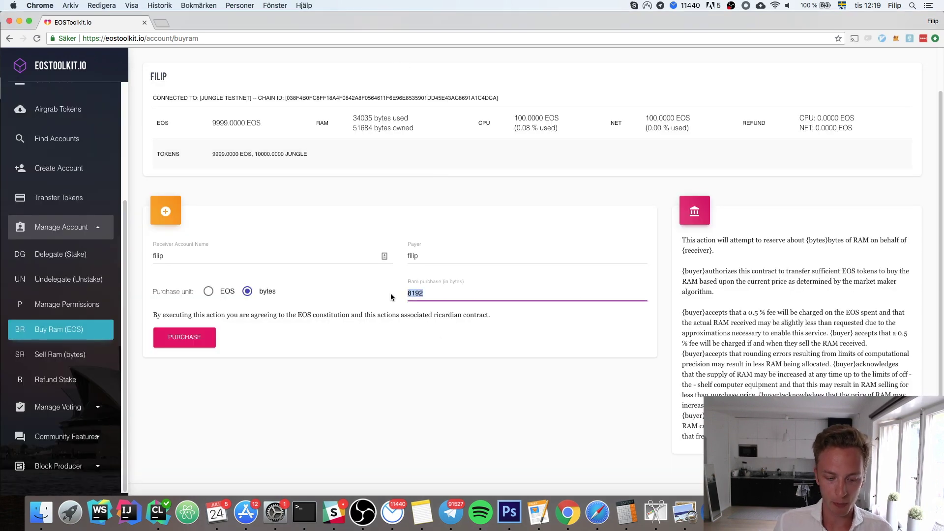
text(50000)
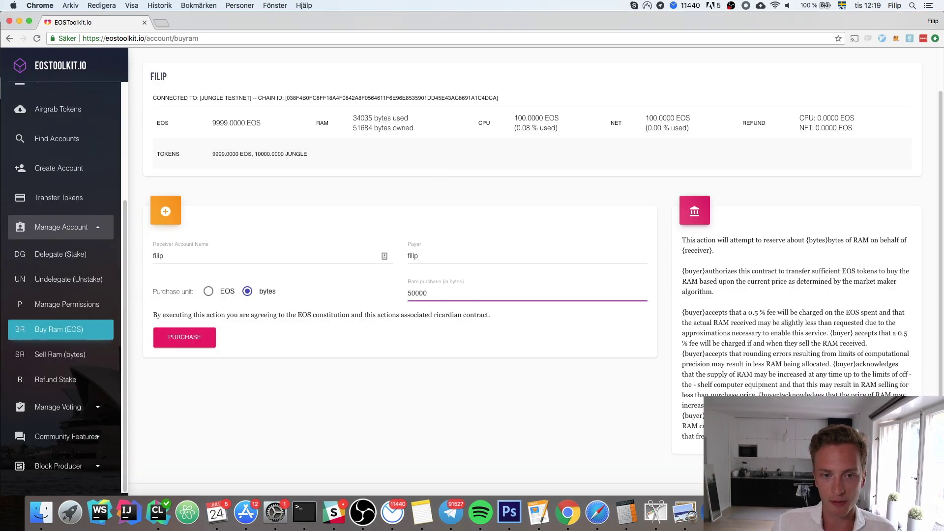
click(384, 316)
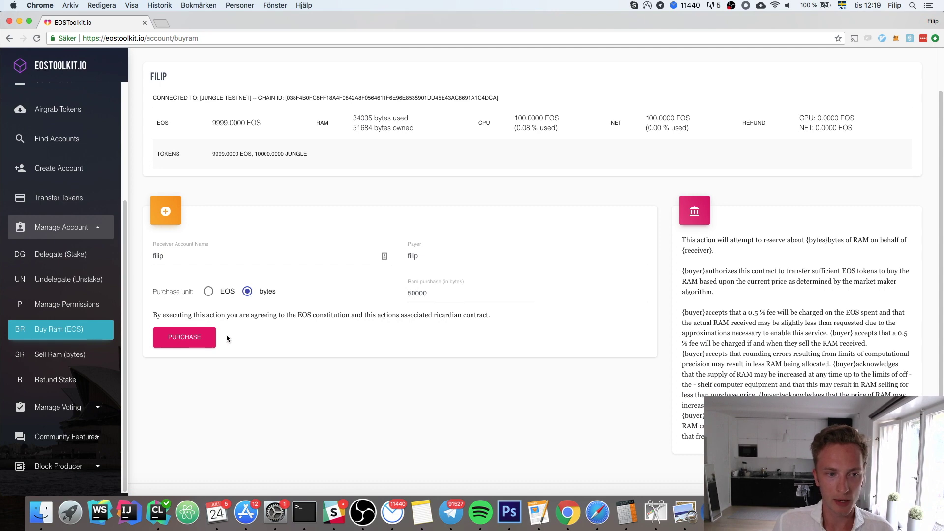
click(200, 338)
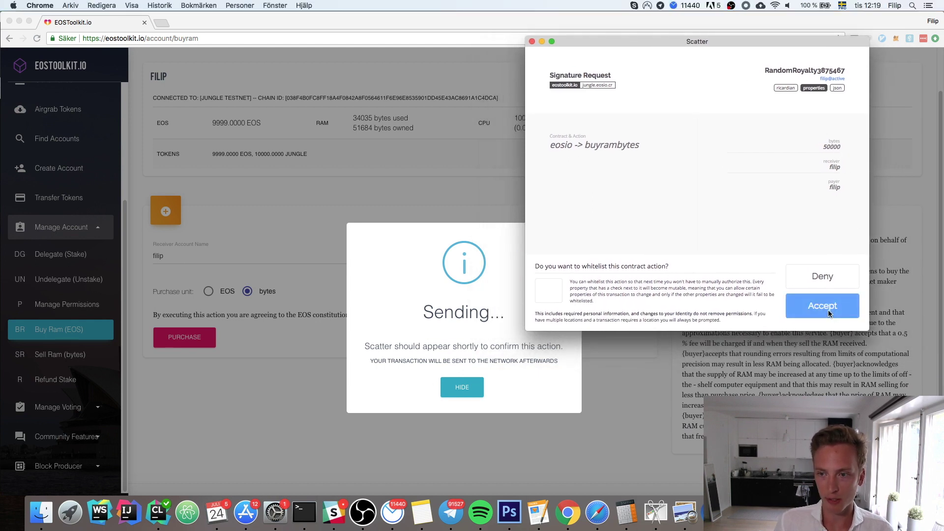
click(829, 313)
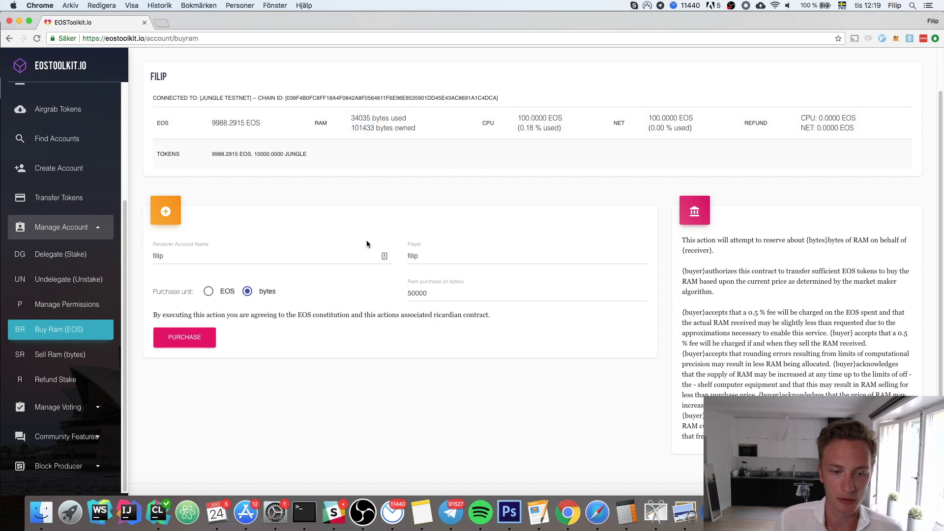
Switch to Terminal, rerun the cleos set contract command for HelloStorage without the -f option, and examine the transaction output
click(304, 511)
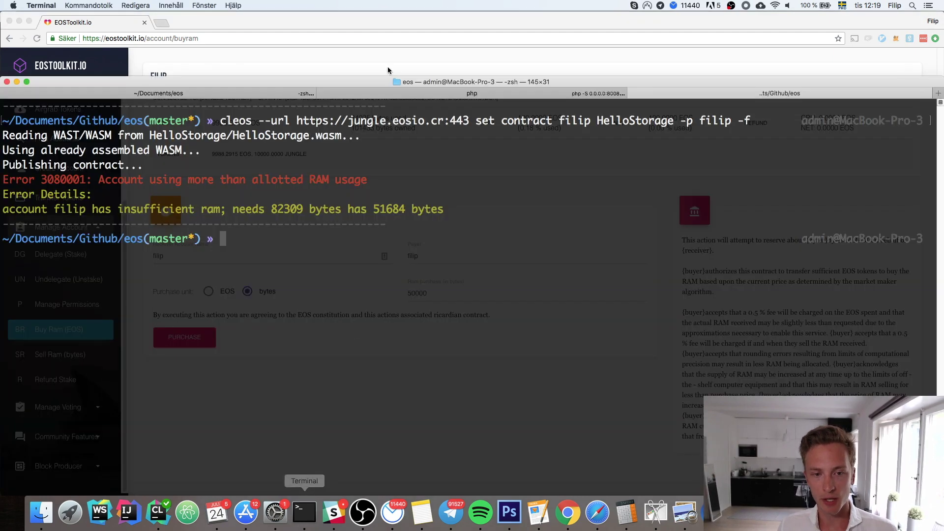
drag(378, 82, 382, 34)
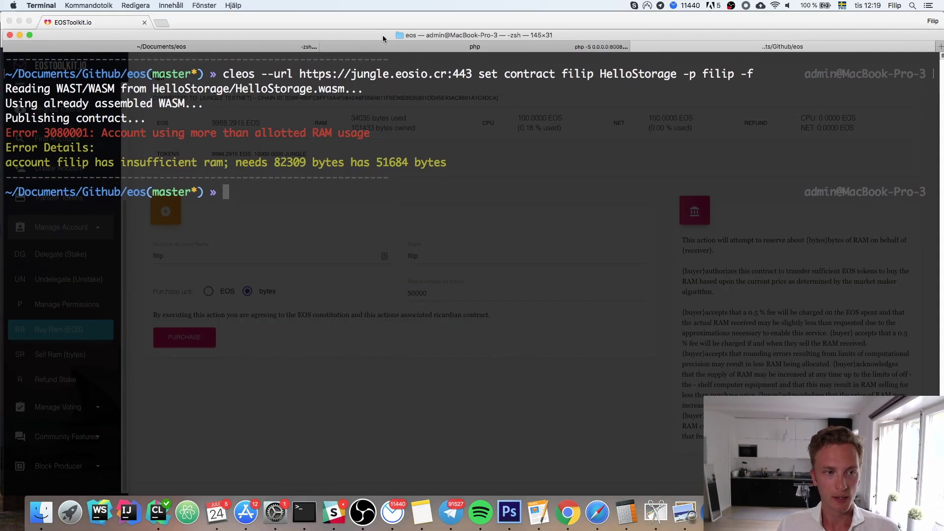
key(Up)
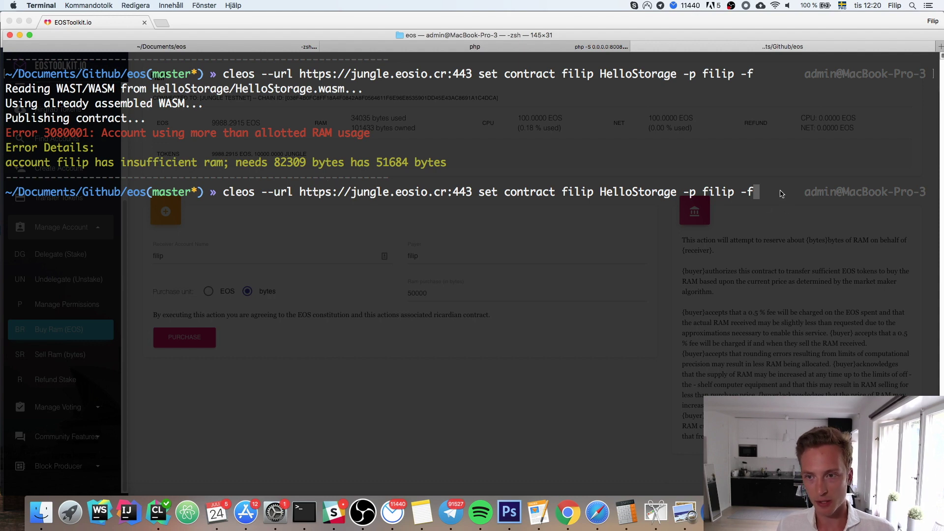
key(BackSpace)
key(BackSpace)
key(BackSpace)
key(Return)
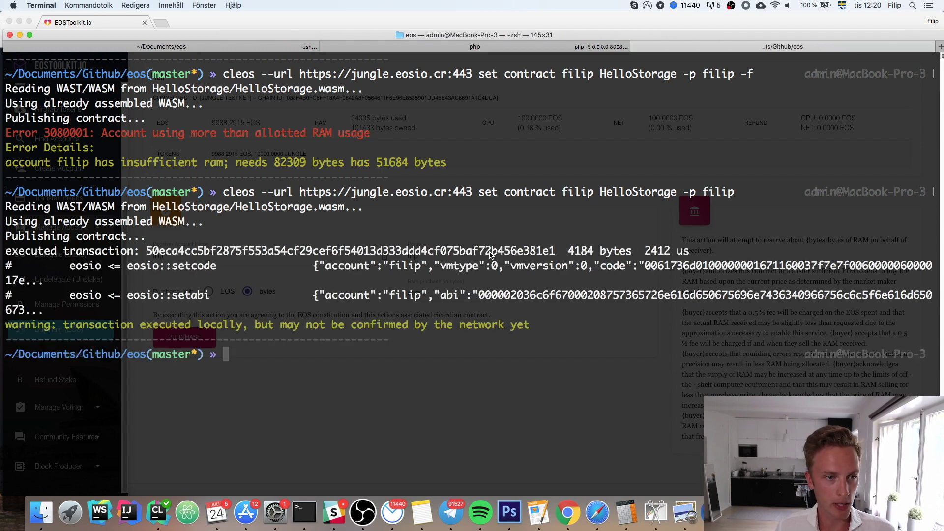
drag(445, 164, 160, 164)
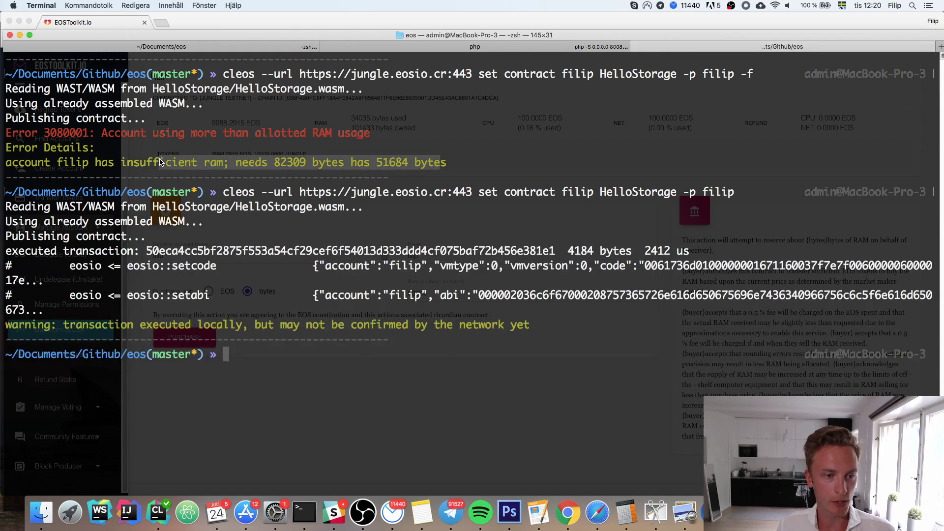
click(160, 164)
drag(6, 237, 536, 325)
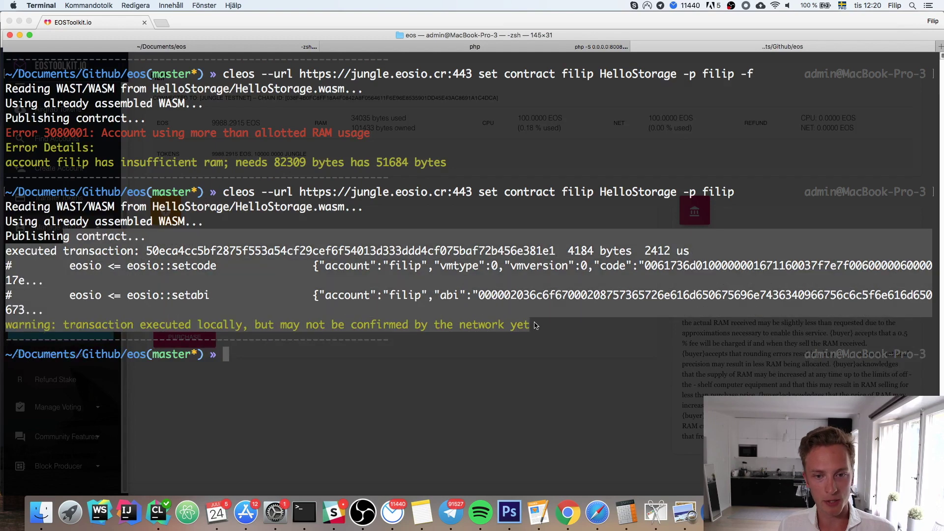
click(536, 323)
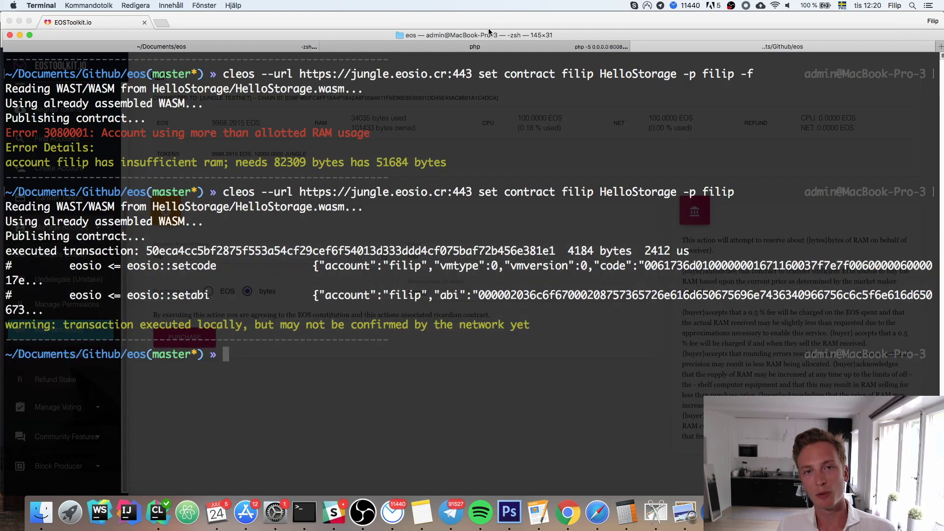
Switch back to EOSToolkit in Chrome and go from the RAM purchase page to the Support home page
drag(487, 35, 493, 71)
click(465, 22)
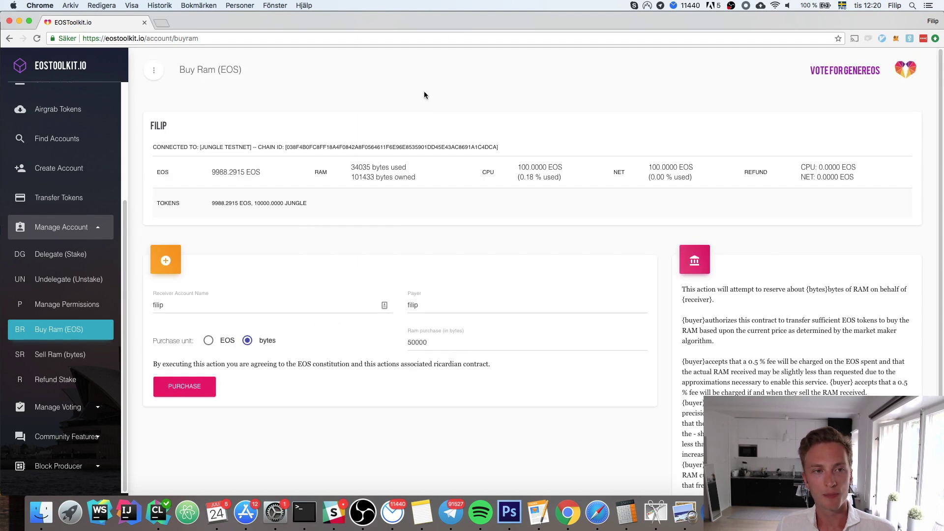
scroll(68, 148, up, 5)
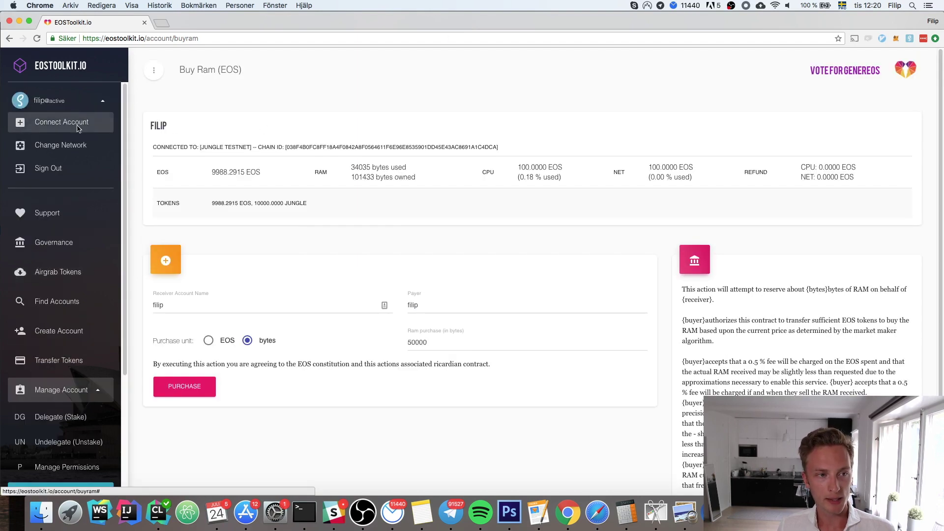
click(68, 153)
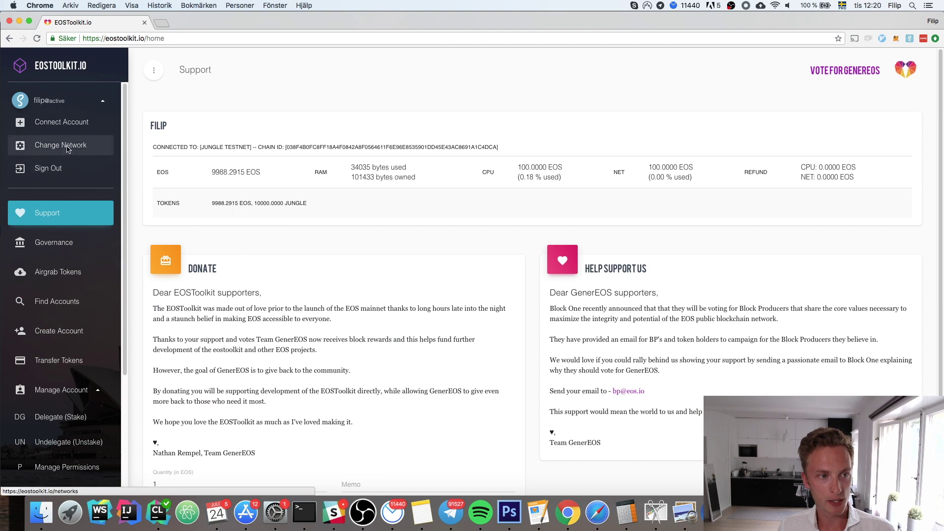